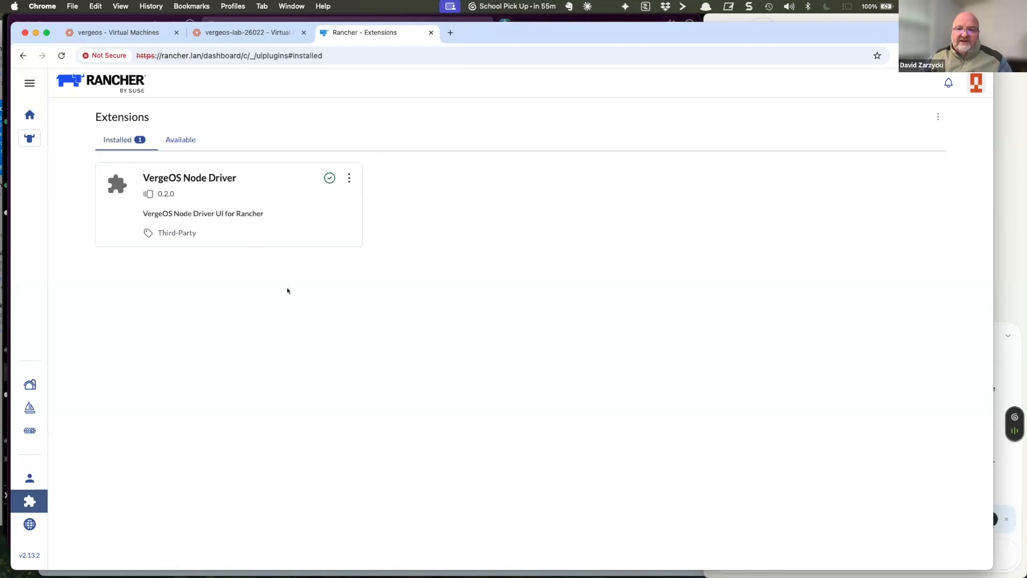
# - Review the node drivers under Cluster Management's providers, including the VergeOS driver
pyautogui.click(29, 114)
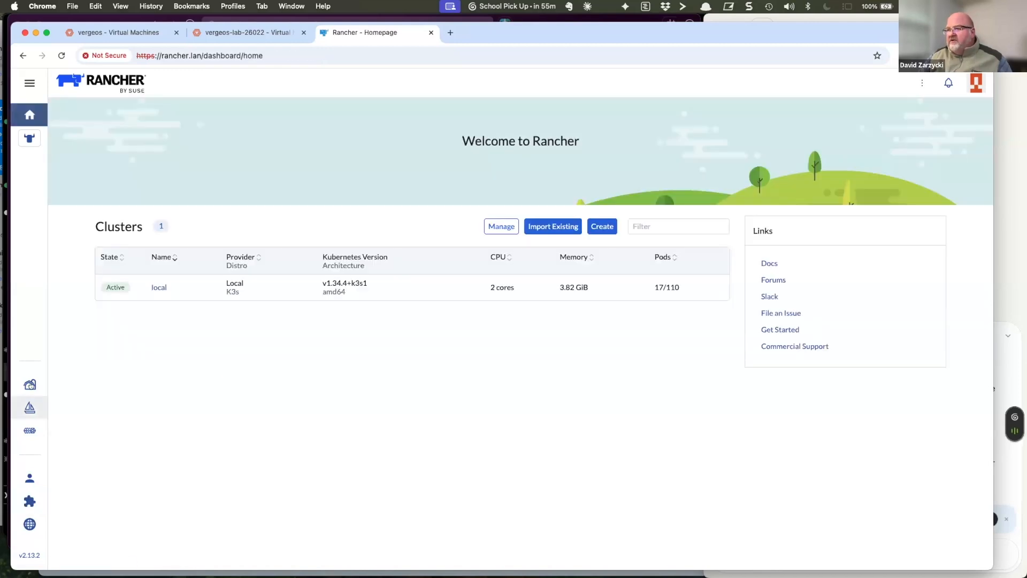
pyautogui.click(30, 383)
pyautogui.click(80, 124)
pyautogui.click(79, 142)
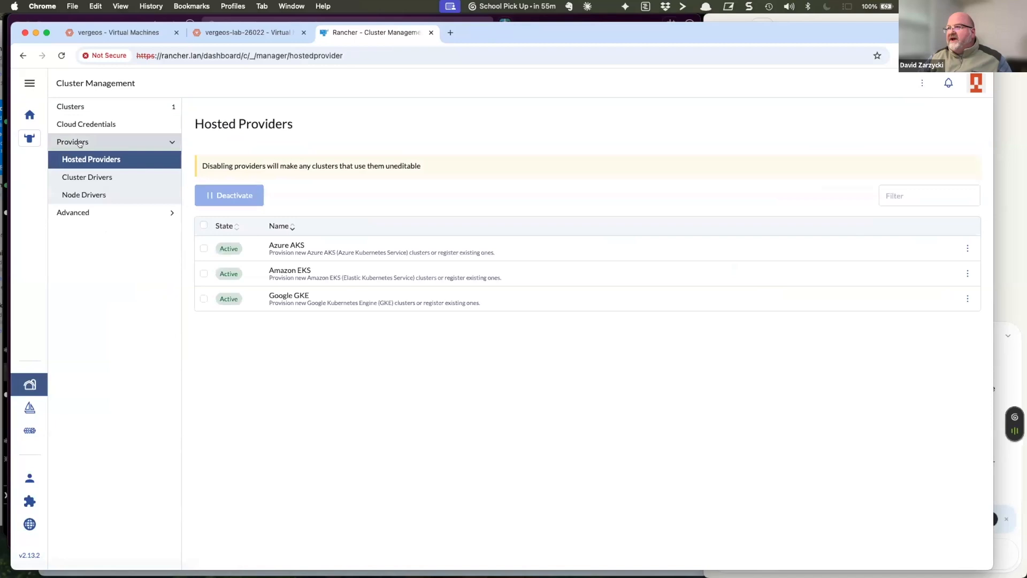
pyautogui.click(84, 195)
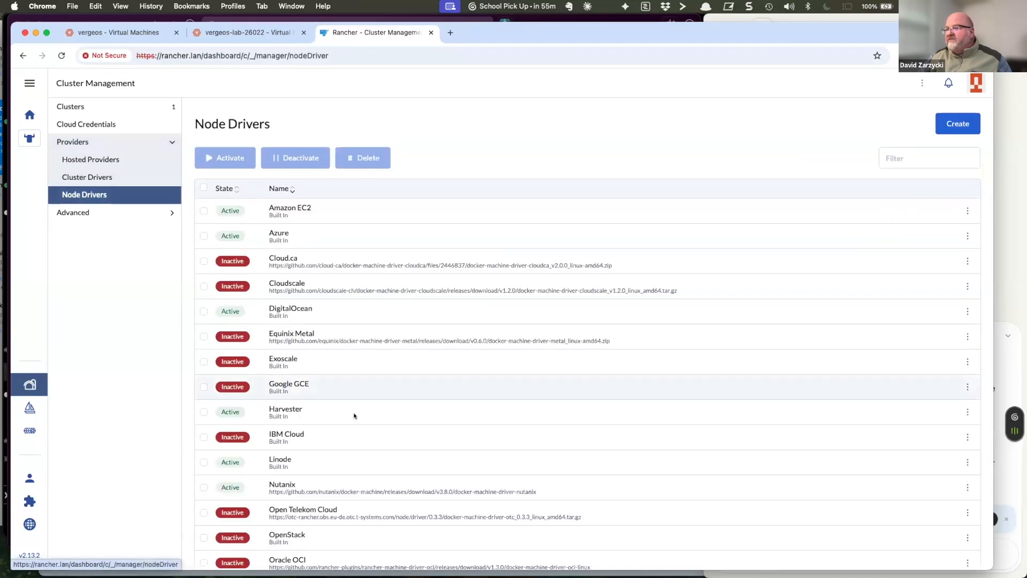
pyautogui.scroll(-5, 331, 466)
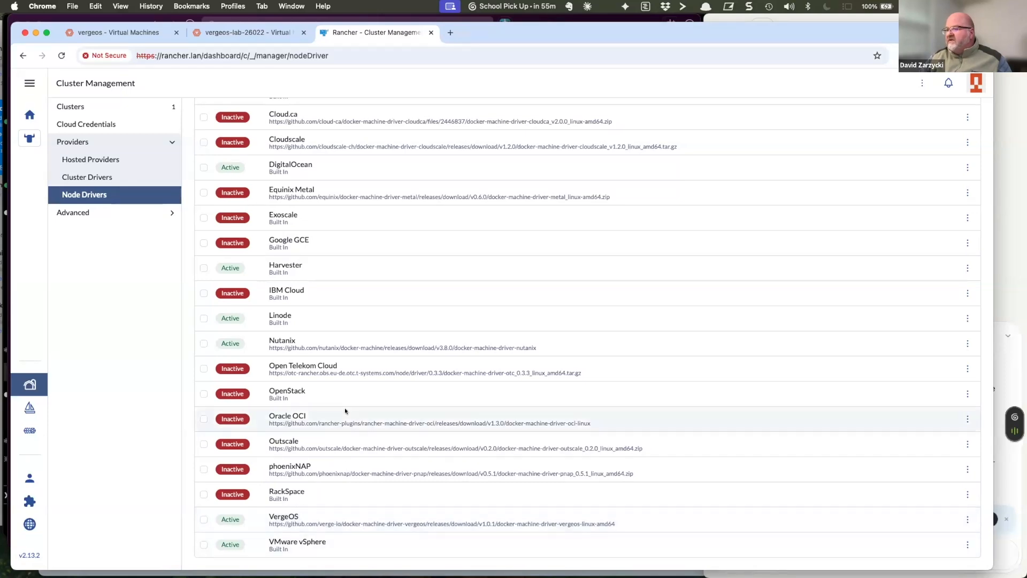
# - Examine the existing cloud credentials and the provider types offered for creating a new one
pyautogui.click(86, 124)
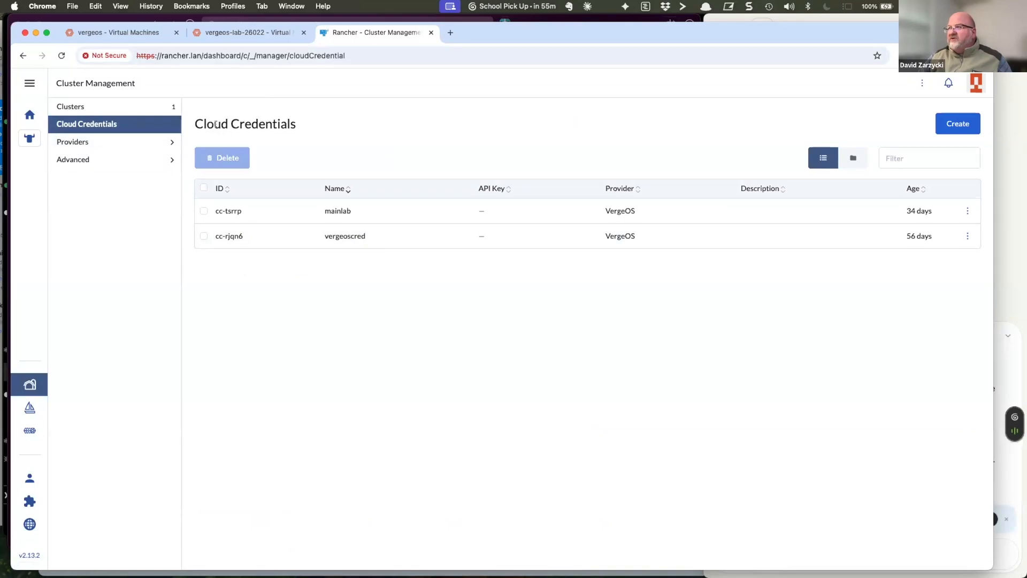
pyautogui.click(957, 124)
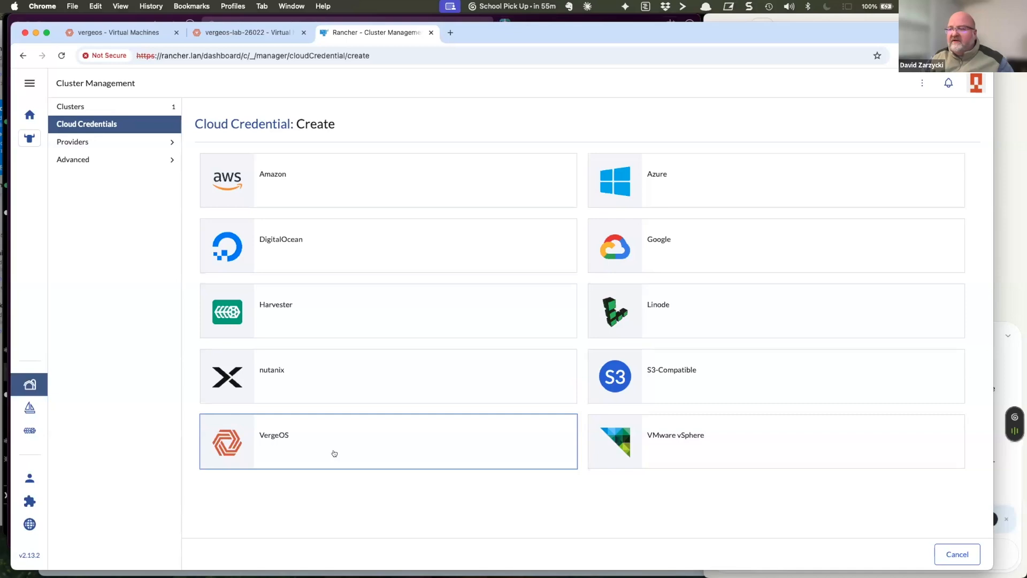
# - Start creating a new cluster with the VergeOS provider, using the mainlab cloud credential
pyautogui.click(79, 106)
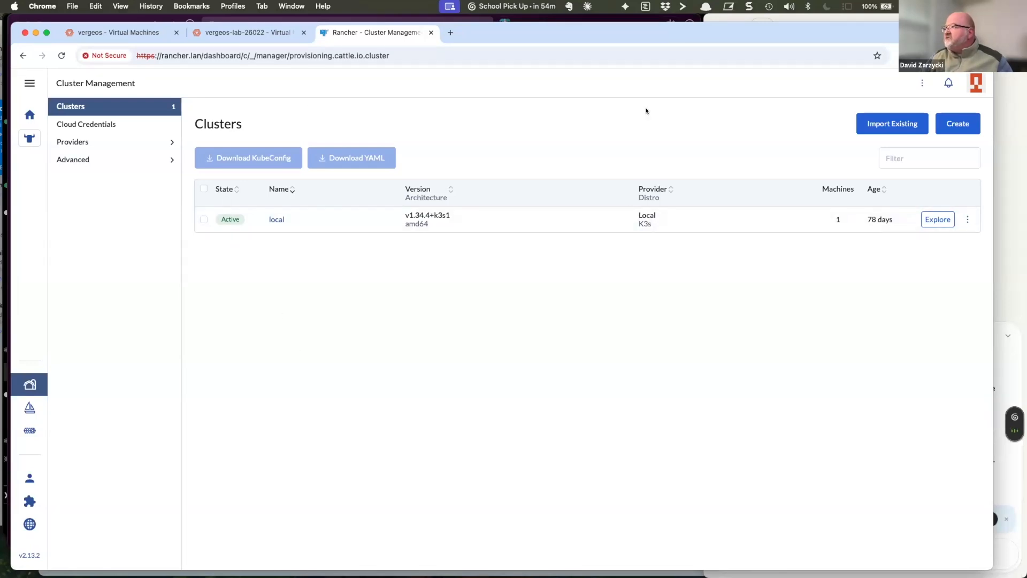
pyautogui.click(955, 124)
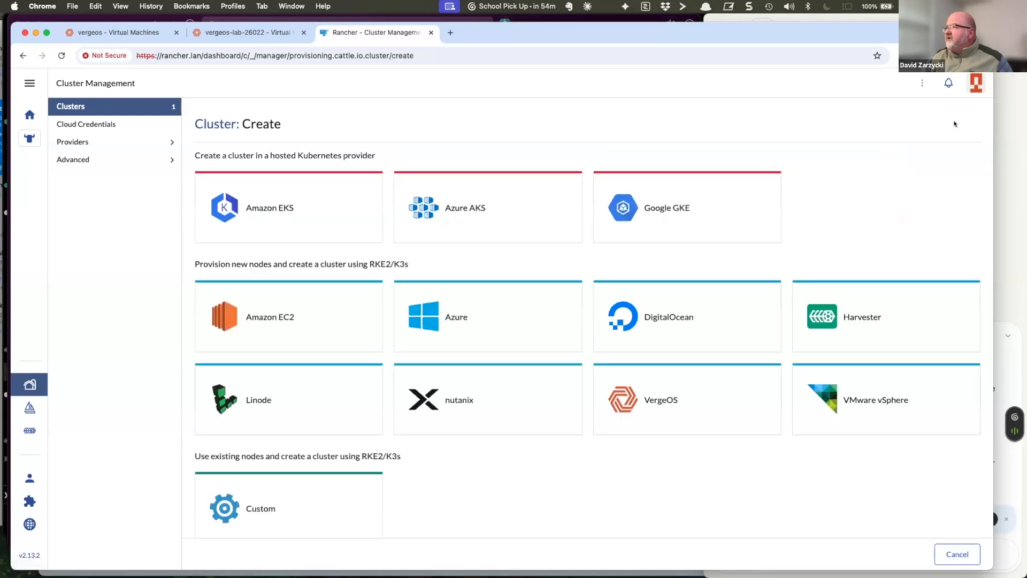
pyautogui.click(666, 415)
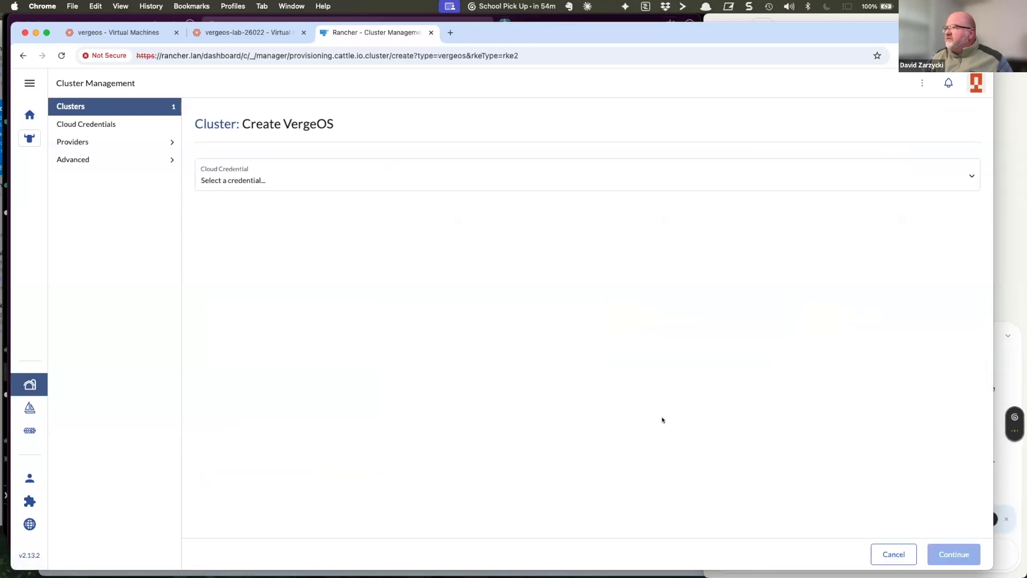
pyautogui.click(290, 169)
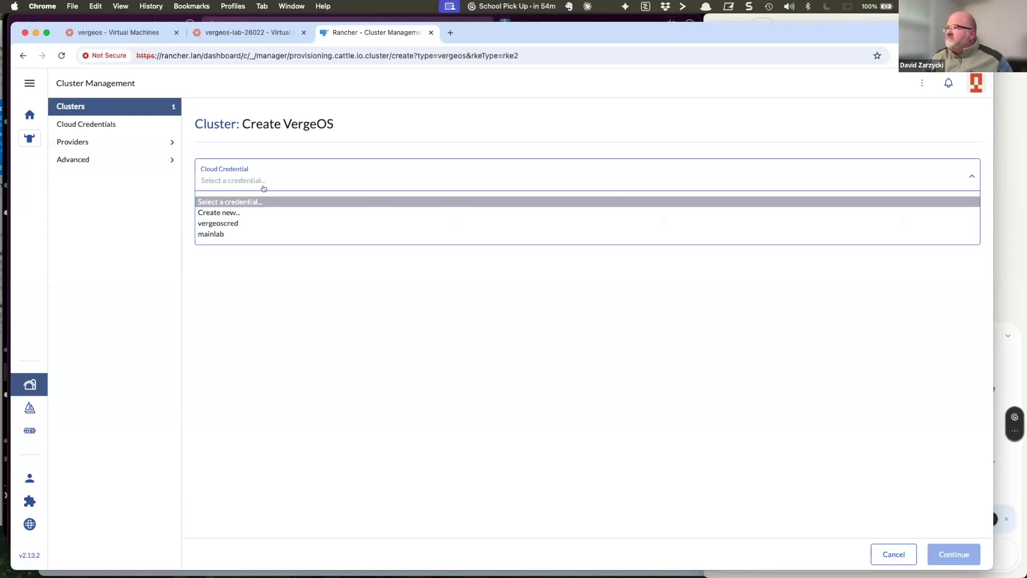
pyautogui.click(223, 235)
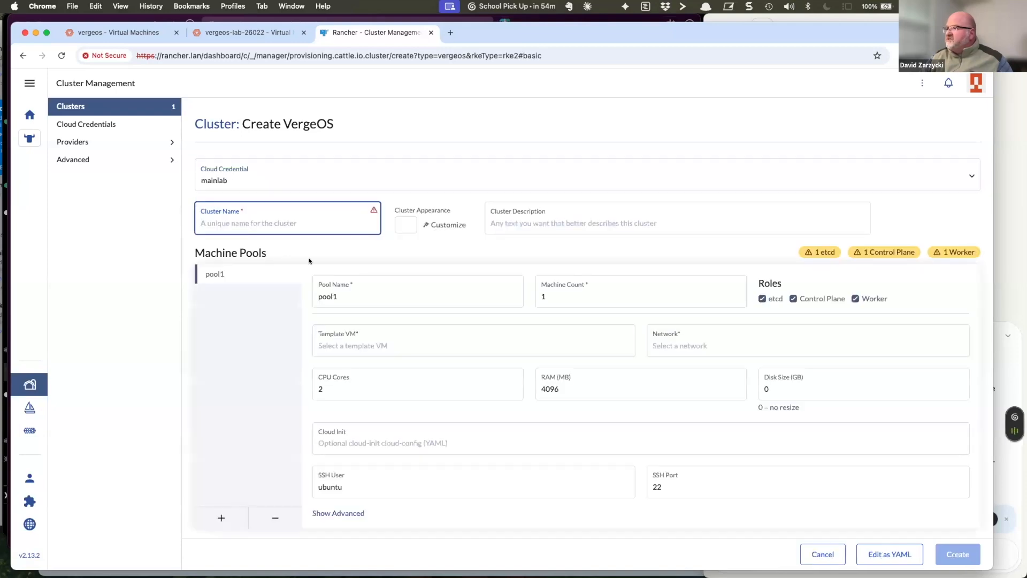
# - Name the cluster demowebinar and set the machine count of pool1 to 3
pyautogui.write('d')
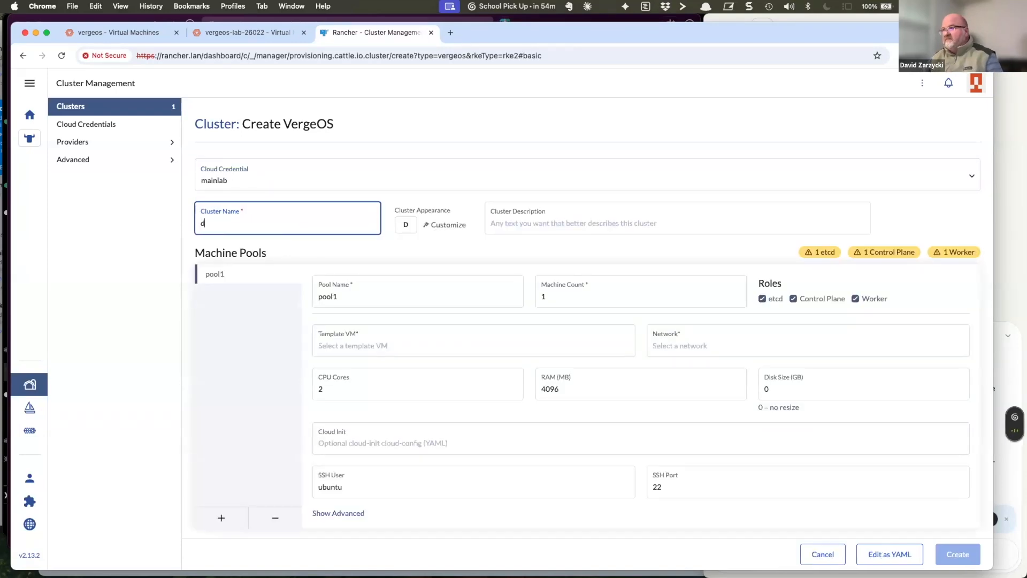
pyautogui.write('emowebinar')
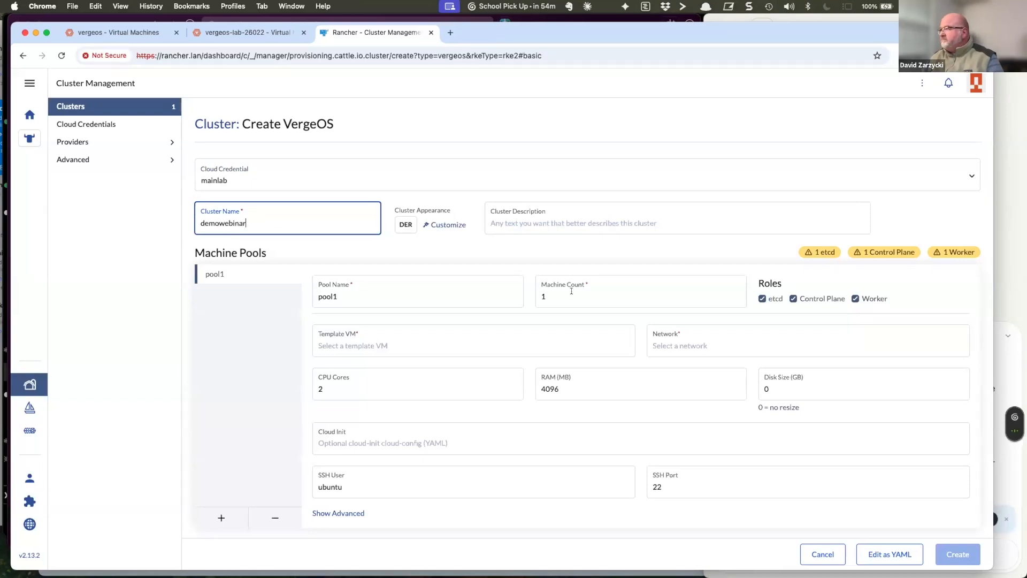
pyautogui.click(571, 291)
pyautogui.press('BackSpace')
pyautogui.write('3')
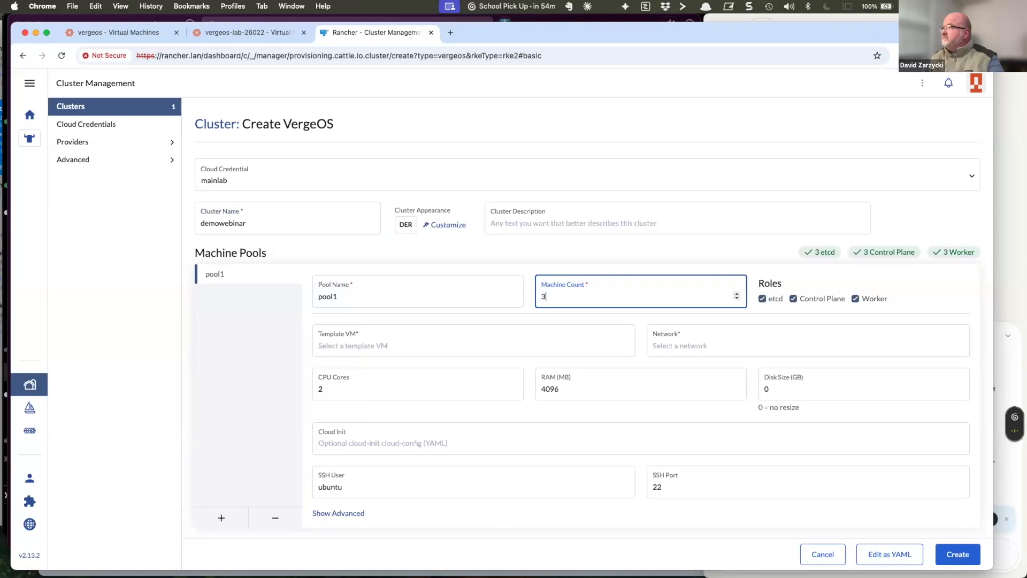
# - Set pool1's template VM to ubuntu24 and its network to External
pyautogui.click(404, 340)
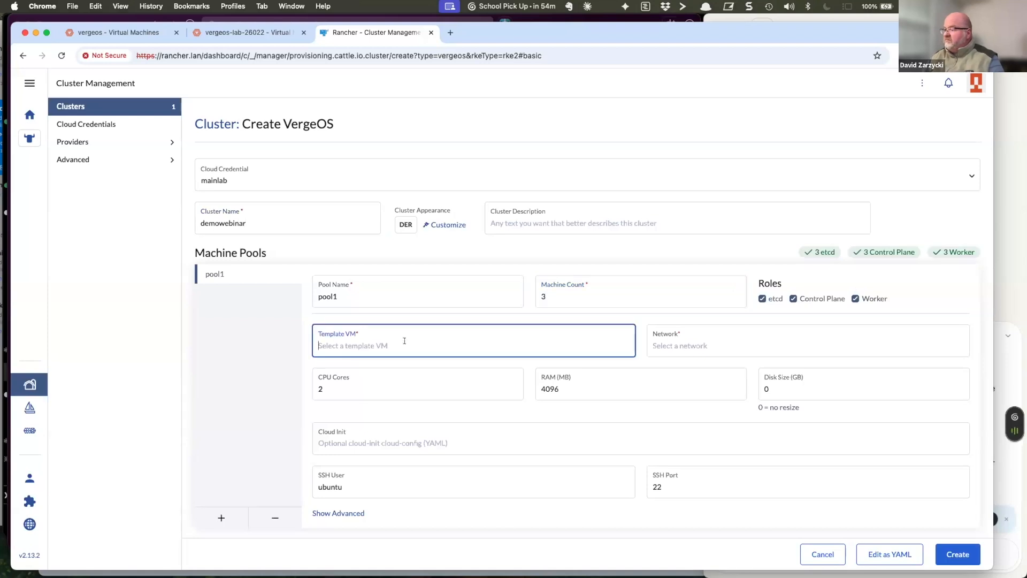
pyautogui.write('ubuntu')
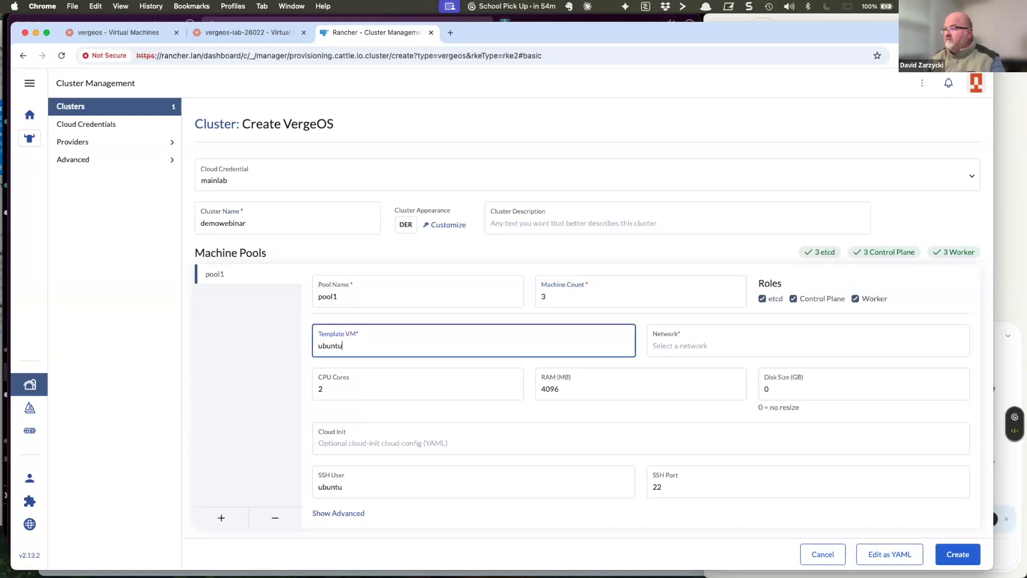
pyautogui.write('23')
pyautogui.click(740, 343)
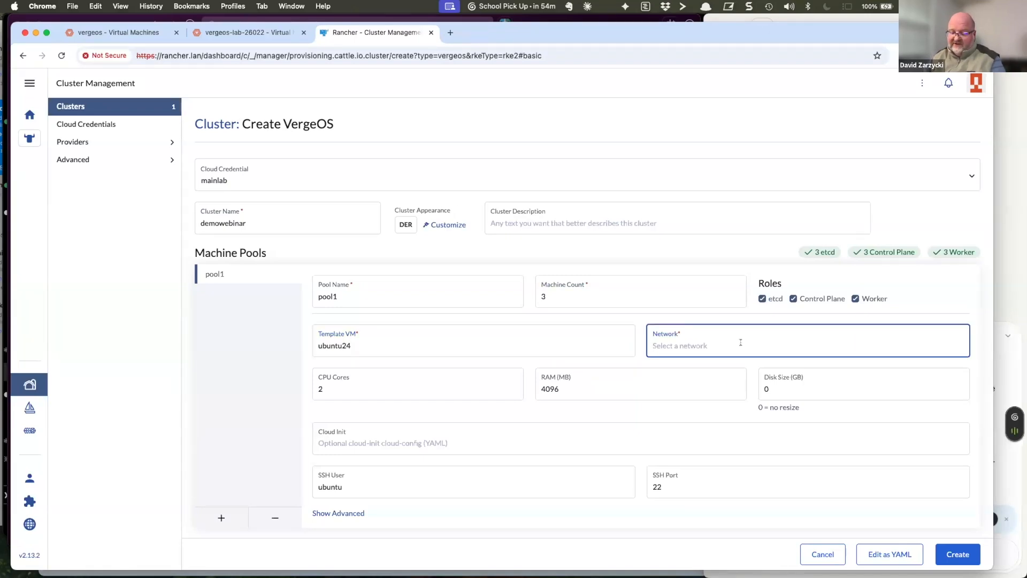
pyautogui.write('External')
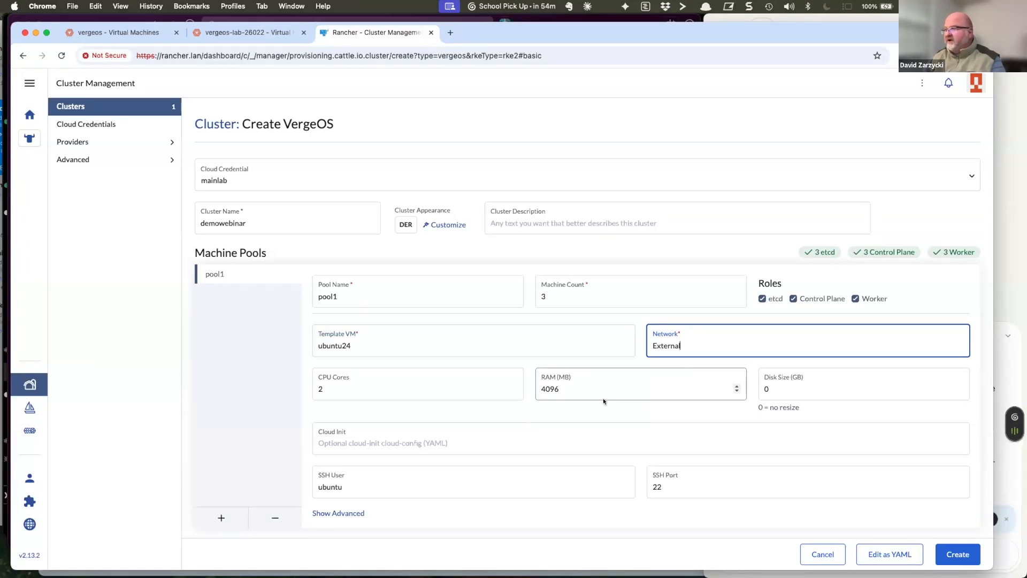
# - Check the remaining machine pool and cluster configuration settings, and create the demowebinar cluster
pyautogui.scroll(-1, 481, 413)
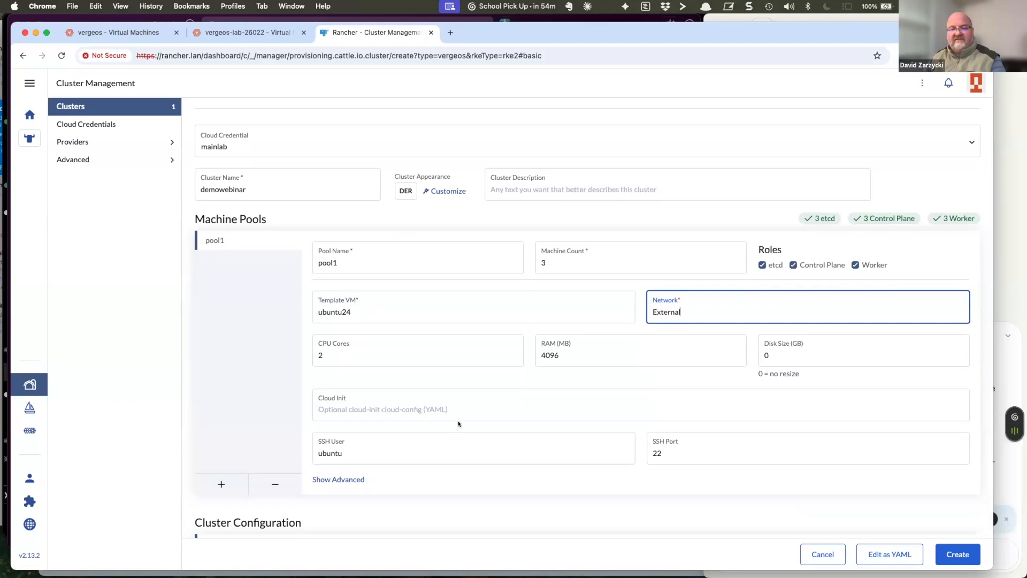
pyautogui.scroll(-2, 468, 418)
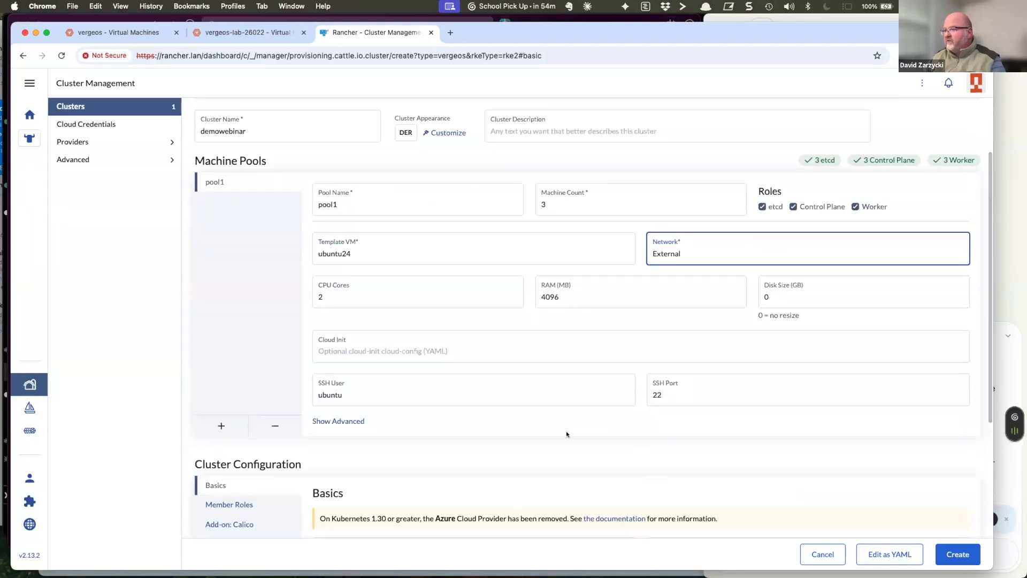
pyautogui.scroll(3, 642, 436)
pyautogui.click(952, 556)
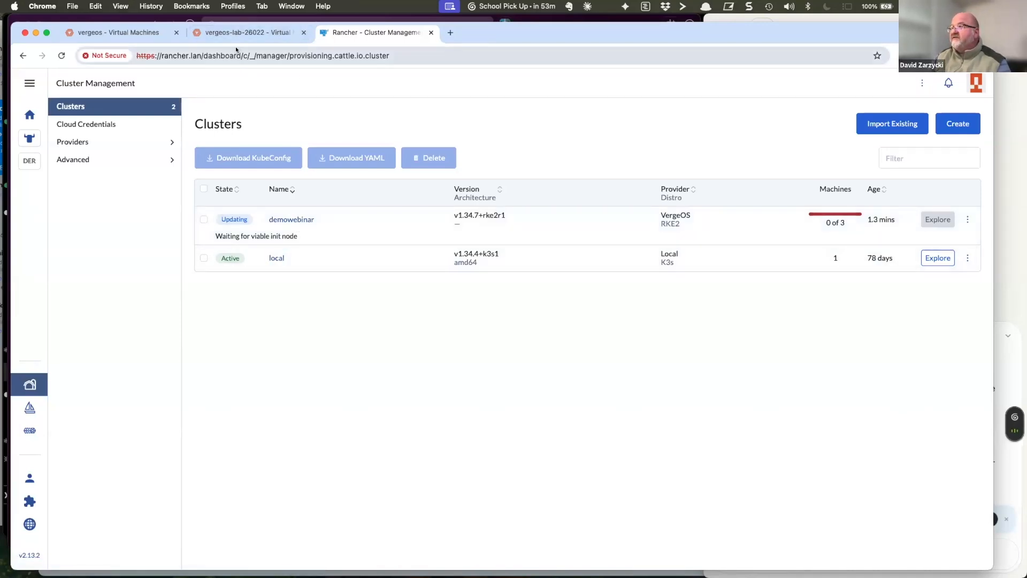
# - Monitor provisioning by alternating between the pool virtual machines in VergeOS and the demowebinar cluster's machine pools in Rancher
pyautogui.click(133, 32)
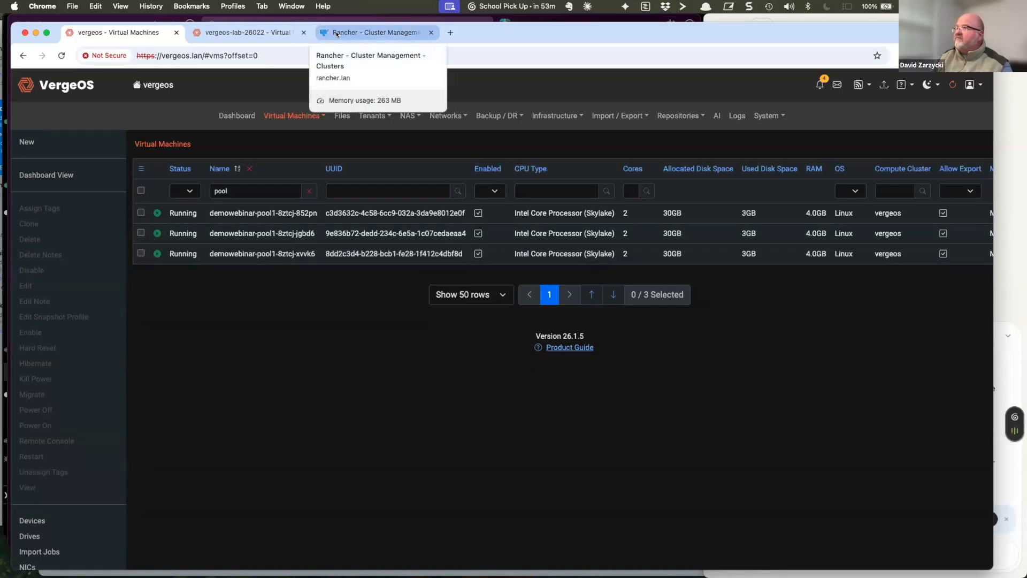
pyautogui.click(336, 35)
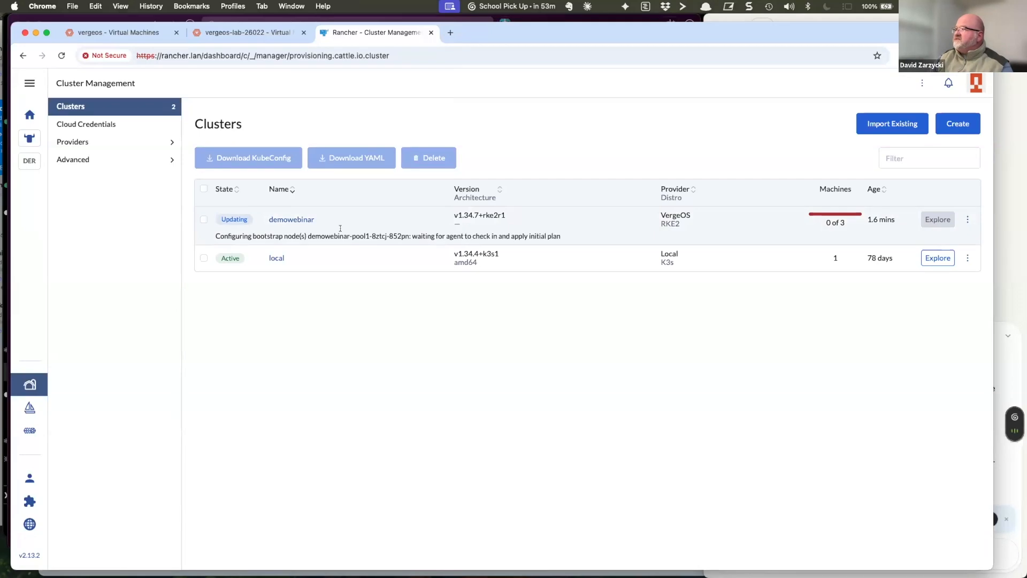
pyautogui.click(296, 220)
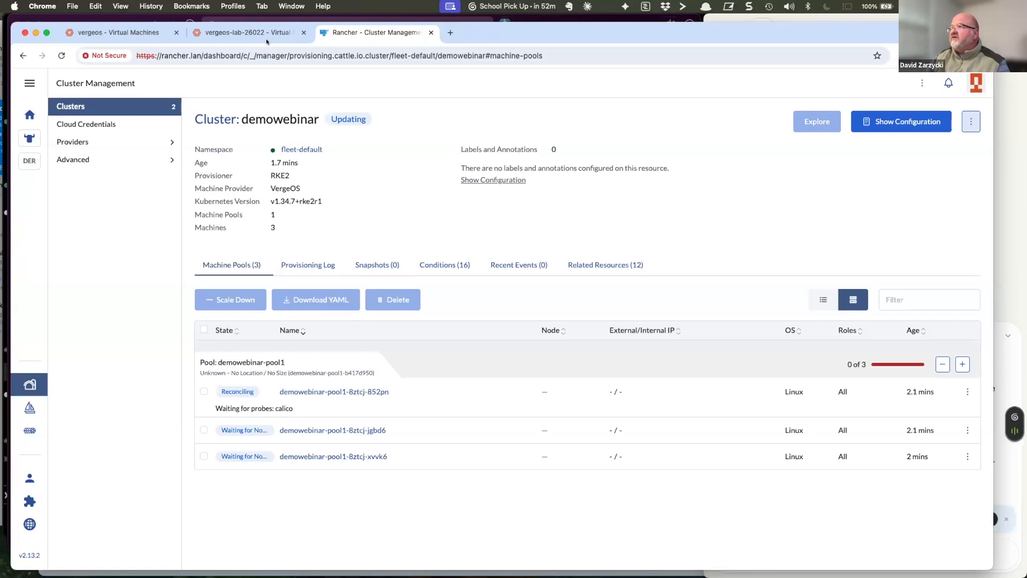
pyautogui.click(152, 37)
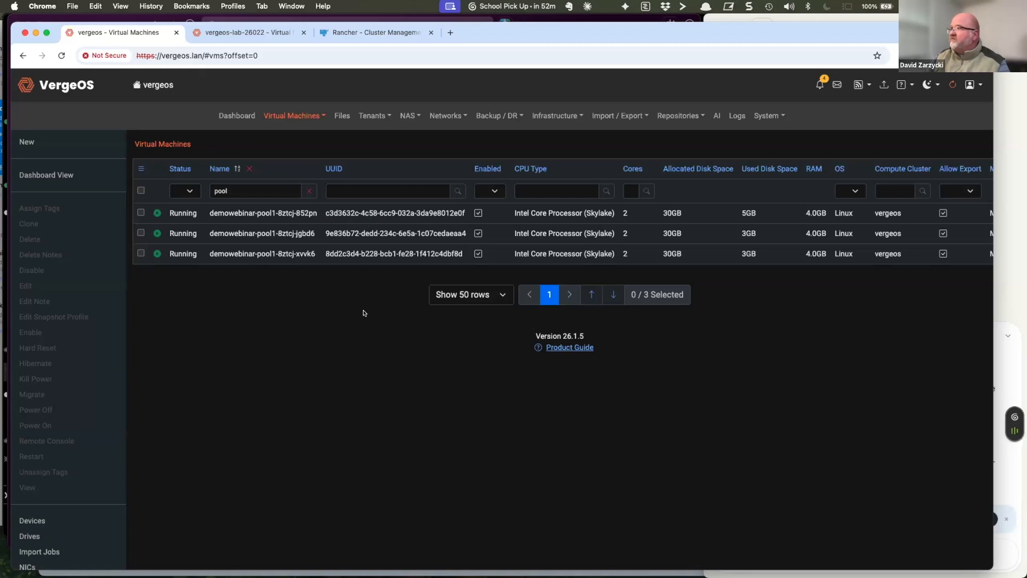
pyautogui.click(375, 35)
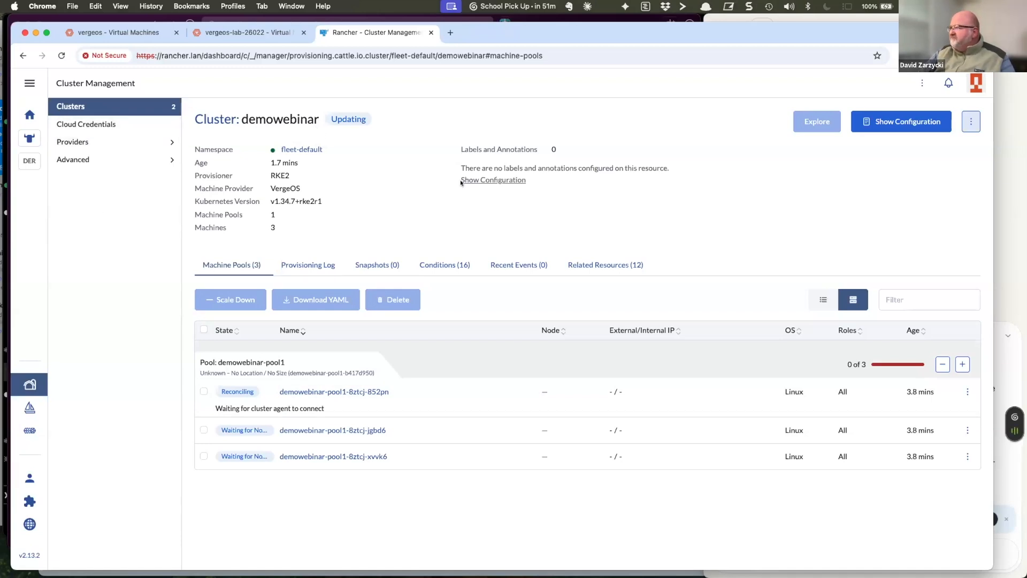
pyautogui.click(142, 33)
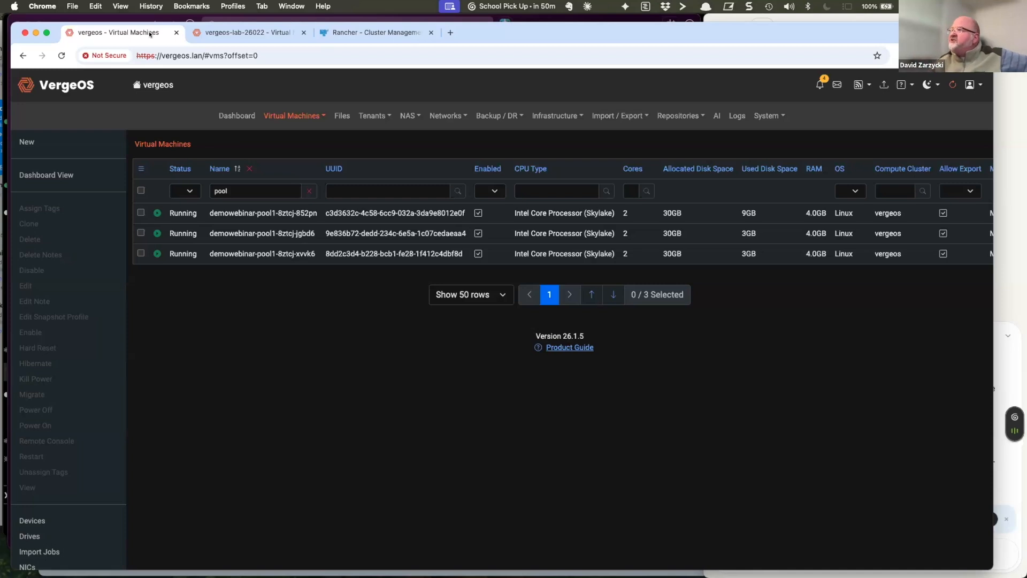
pyautogui.click(374, 33)
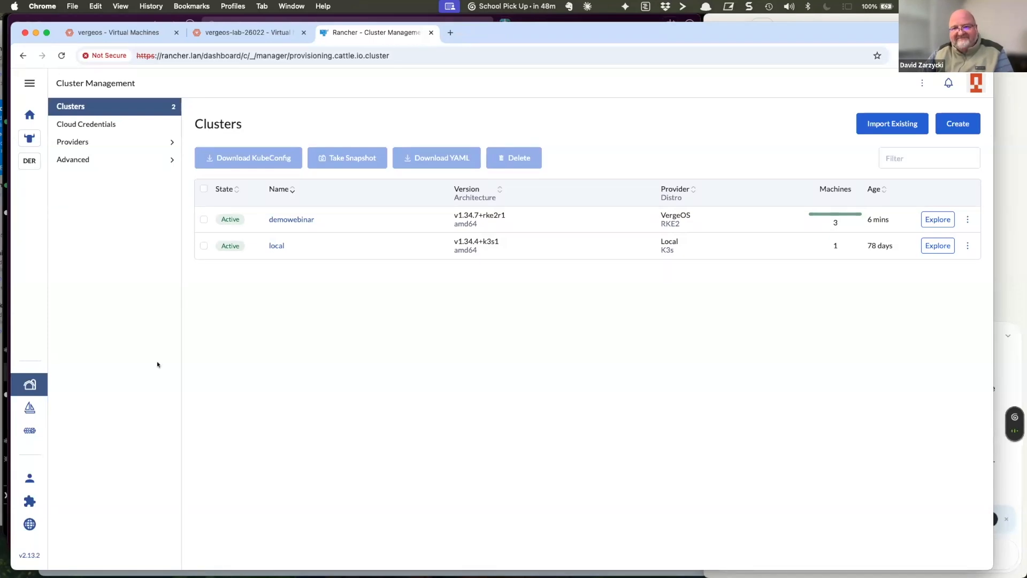
# - Open the demowebinar cluster's details to check the state and IP addresses of its pool machines
pyautogui.click(293, 220)
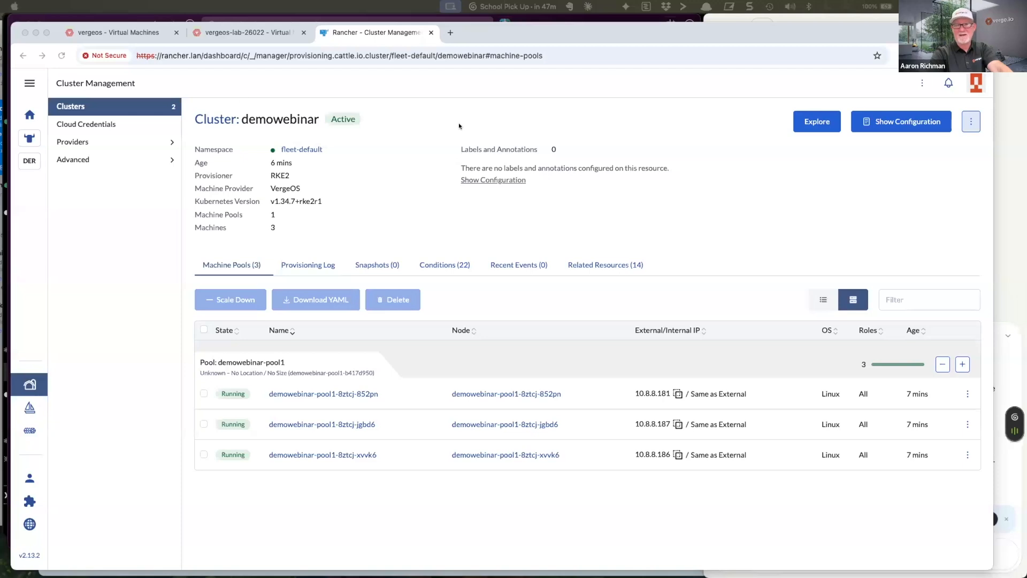
pyautogui.click(401, 142)
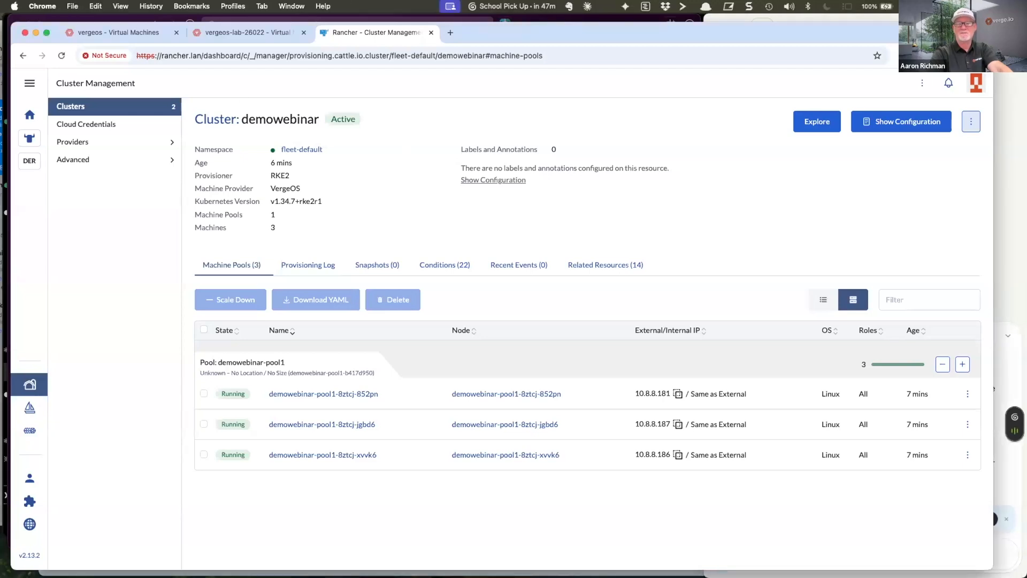